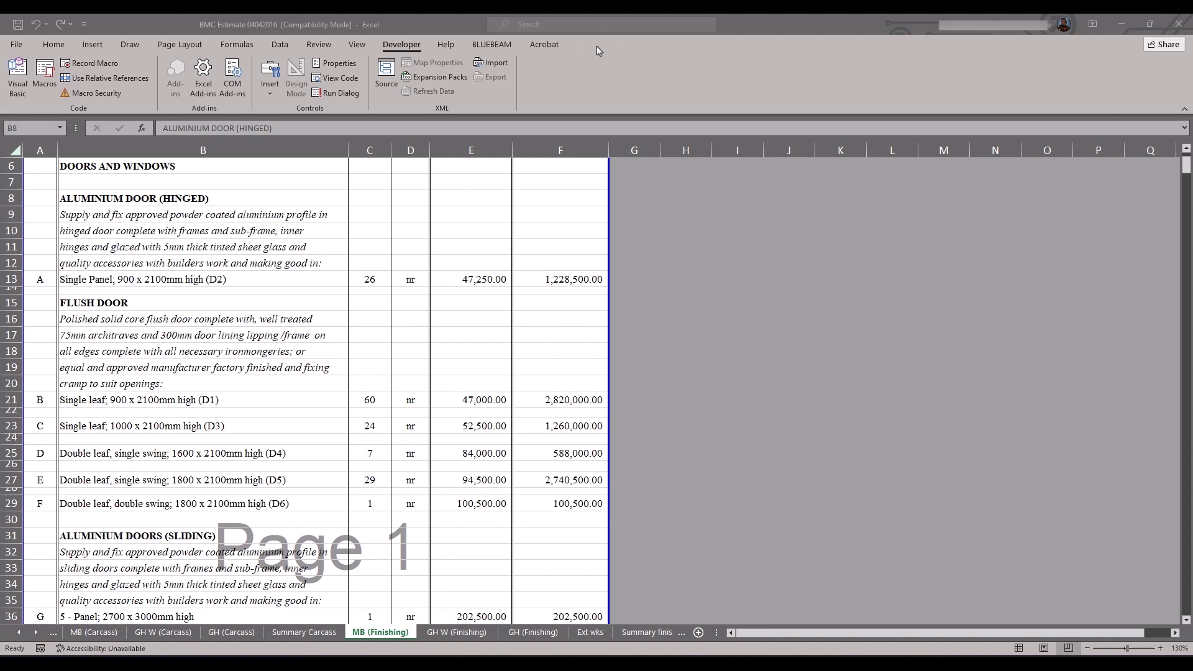
Step: Tick Swift Excel Addin in COM Add-ins, confirm, and select cell D10
{"action": "left_click", "coordinate": [237, 89]}
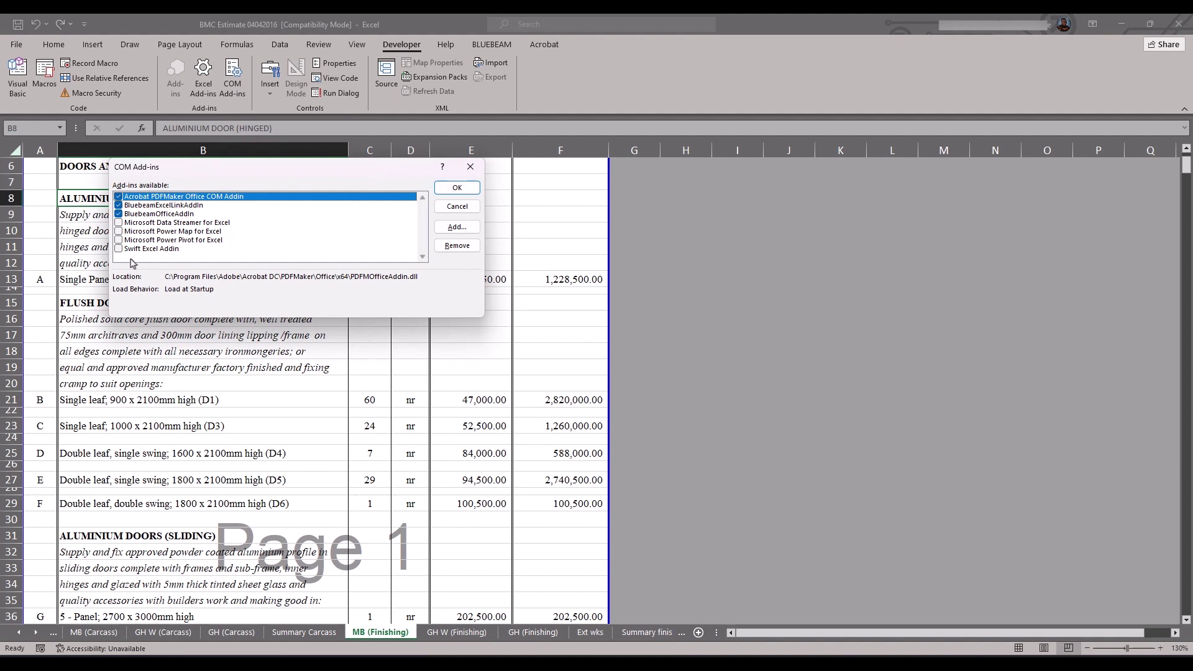
{"action": "left_click", "coordinate": [118, 250]}
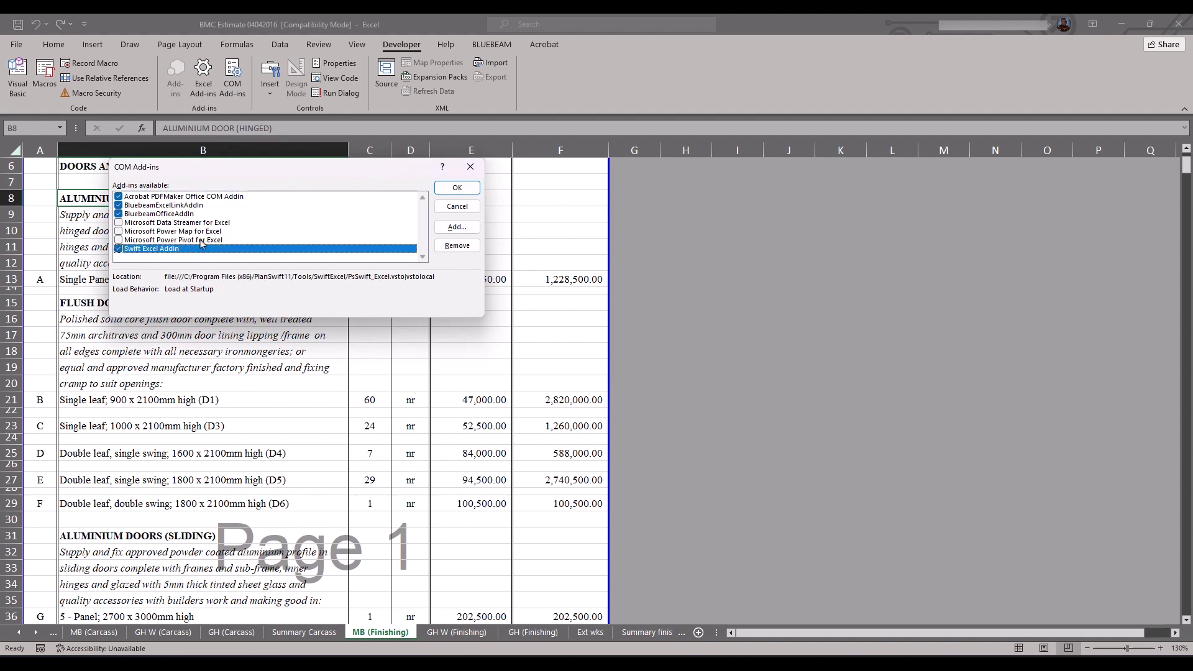
{"action": "left_click", "coordinate": [458, 189]}
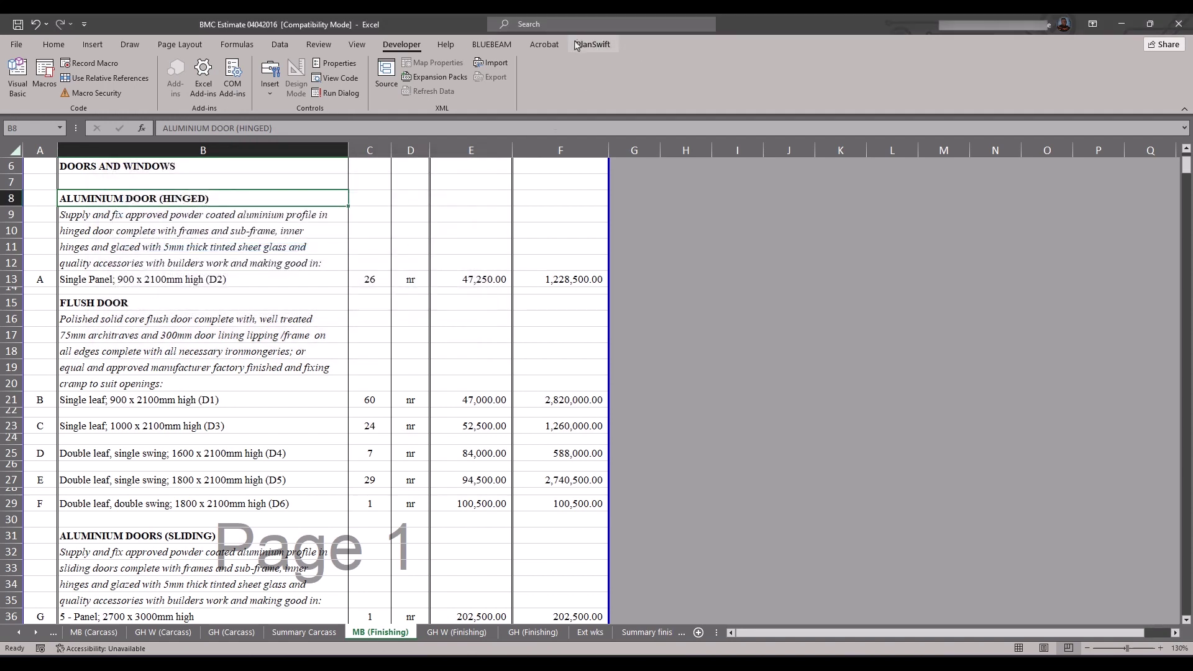
{"action": "left_click", "coordinate": [410, 231]}
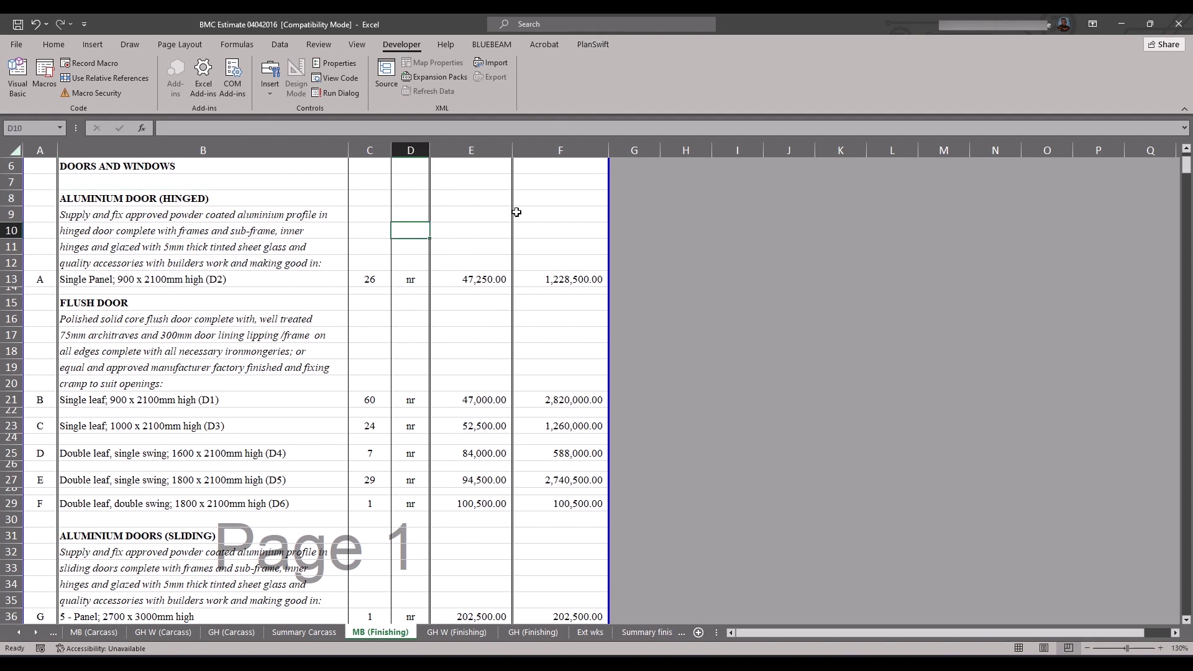
Step: Inspect cell C10's context menu and toggle between Page Layout and Normal view
{"action": "right_click", "coordinate": [355, 229]}
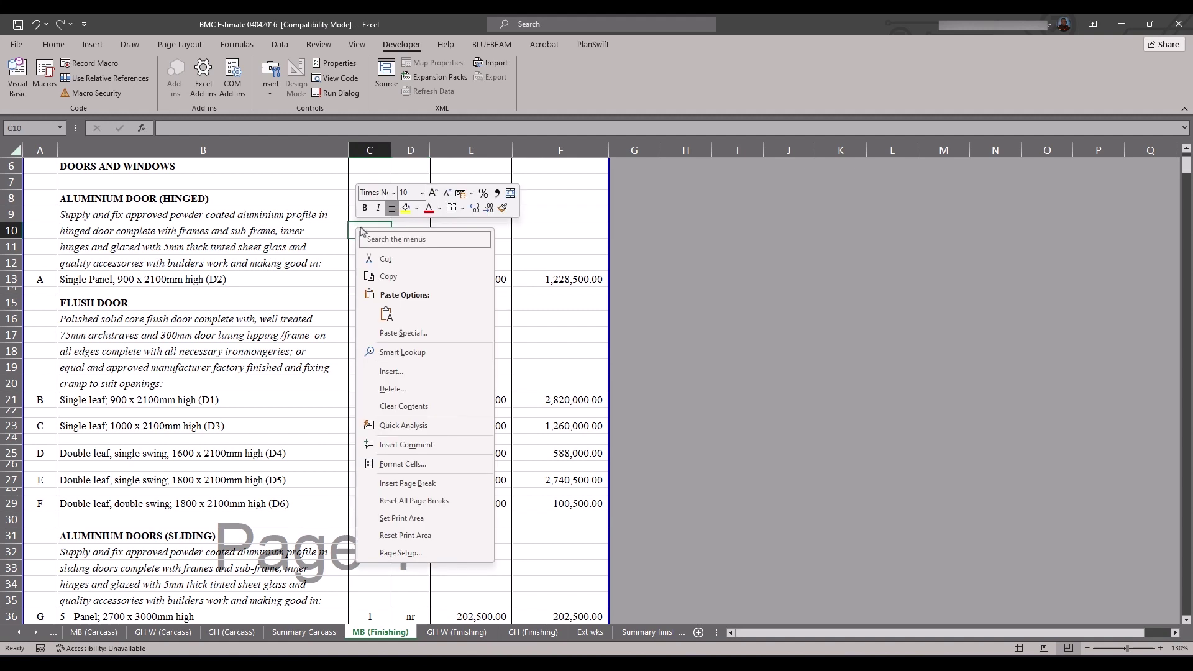
{"action": "left_click", "coordinate": [1044, 649]}
{"action": "left_click", "coordinate": [1020, 649]}
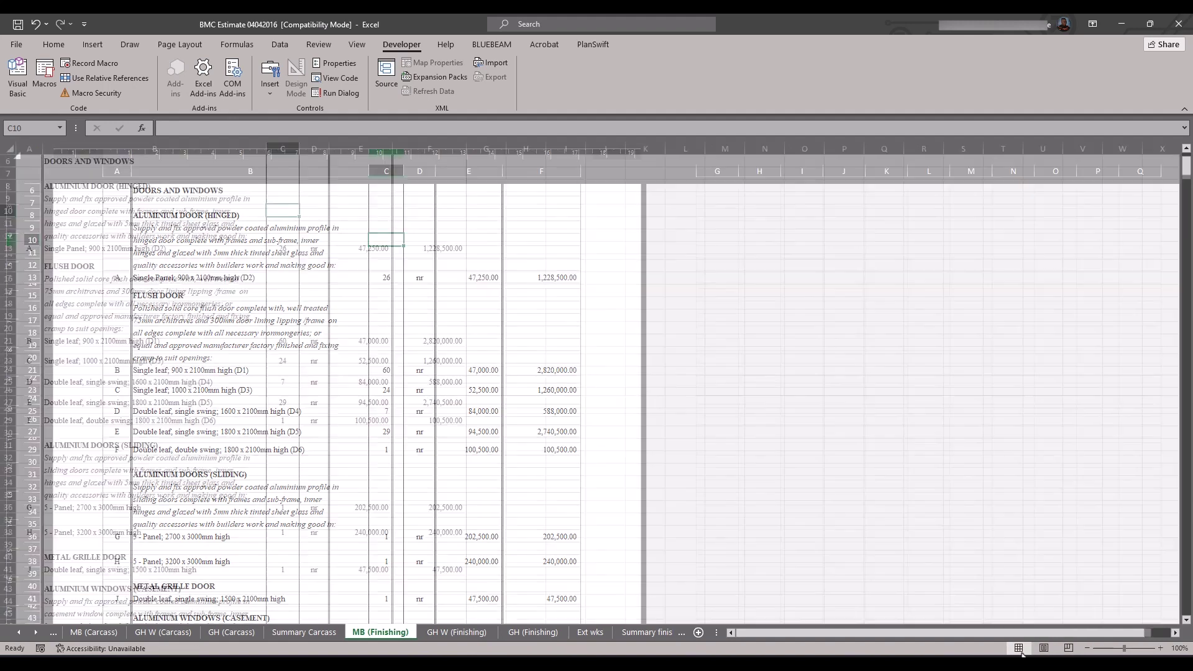
Step: Switch to Page Layout view and inspect the PlanSwift - Takeoff options for cells C16 and C18
{"action": "right_click", "coordinate": [281, 278]}
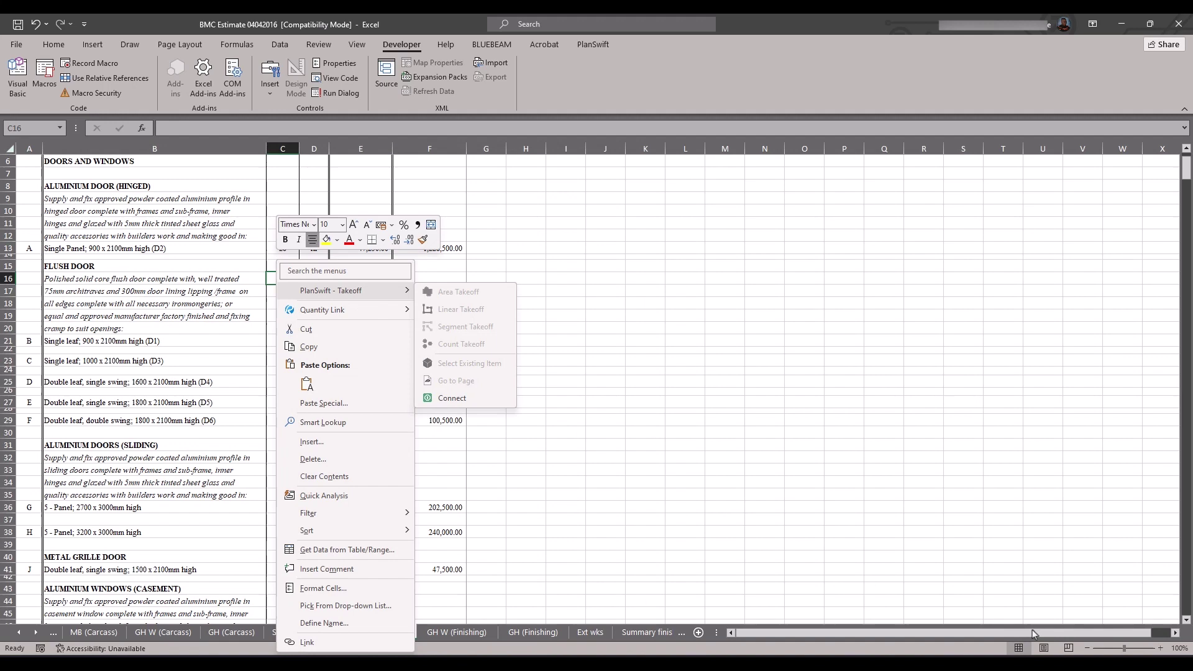
{"action": "left_click", "coordinate": [1045, 649]}
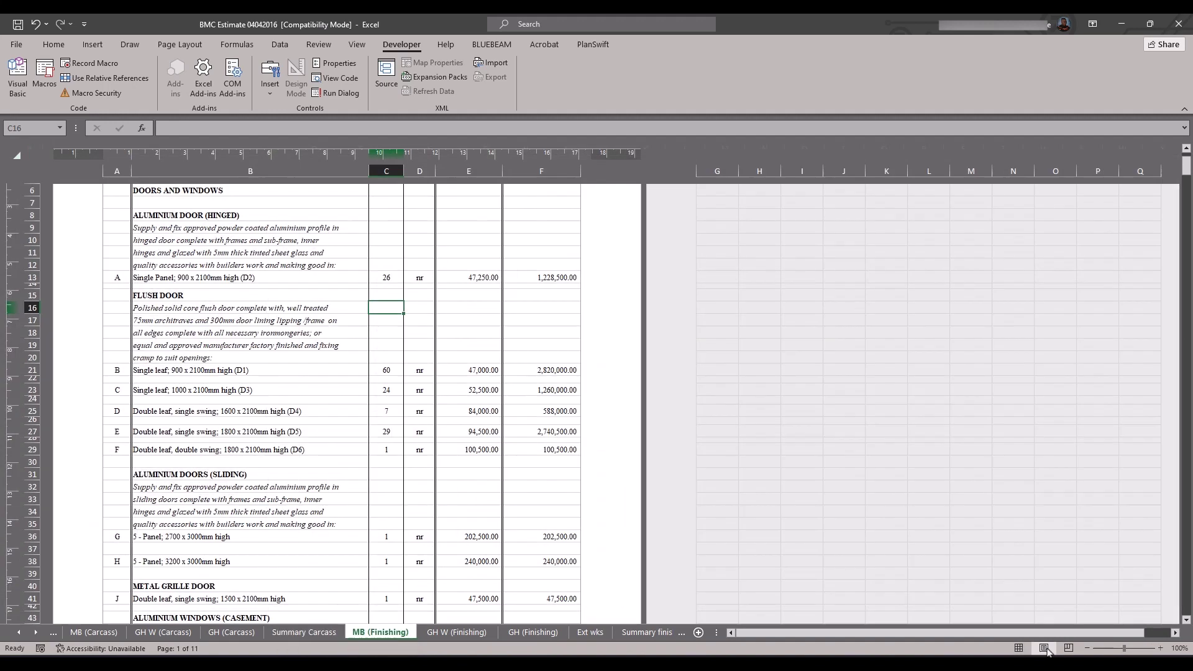
{"action": "right_click", "coordinate": [382, 336]}
{"action": "mouse_move", "coordinate": [436, 292]}
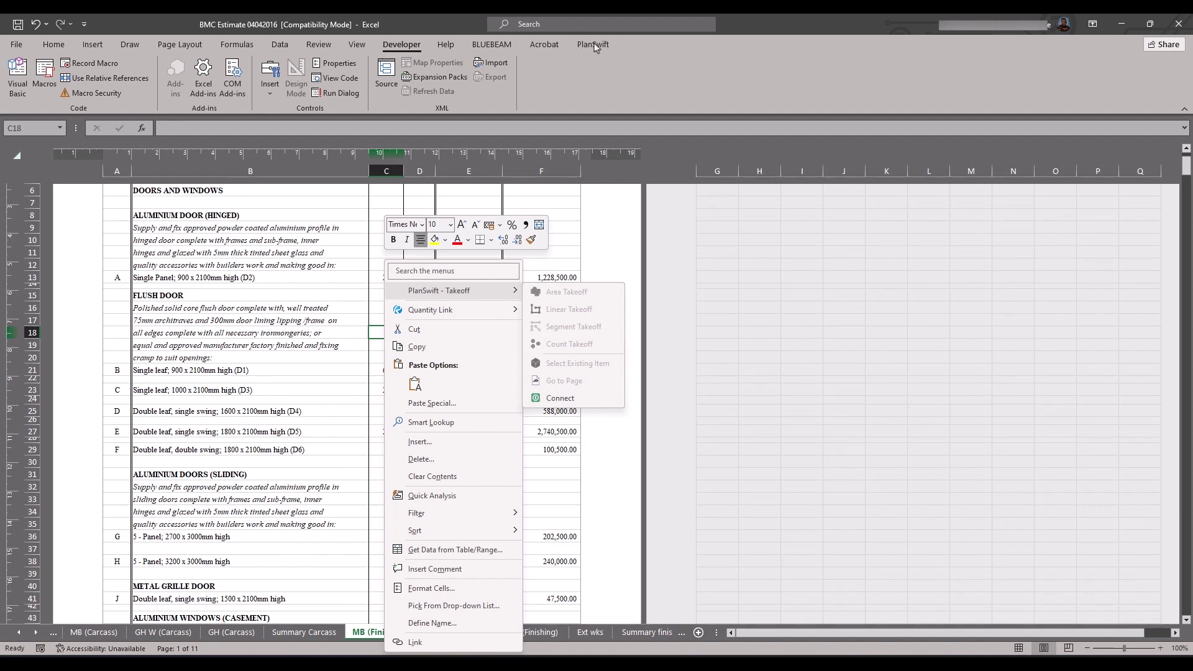
{"action": "key", "text": "Escape"}
{"action": "left_click", "coordinate": [16, 48]}
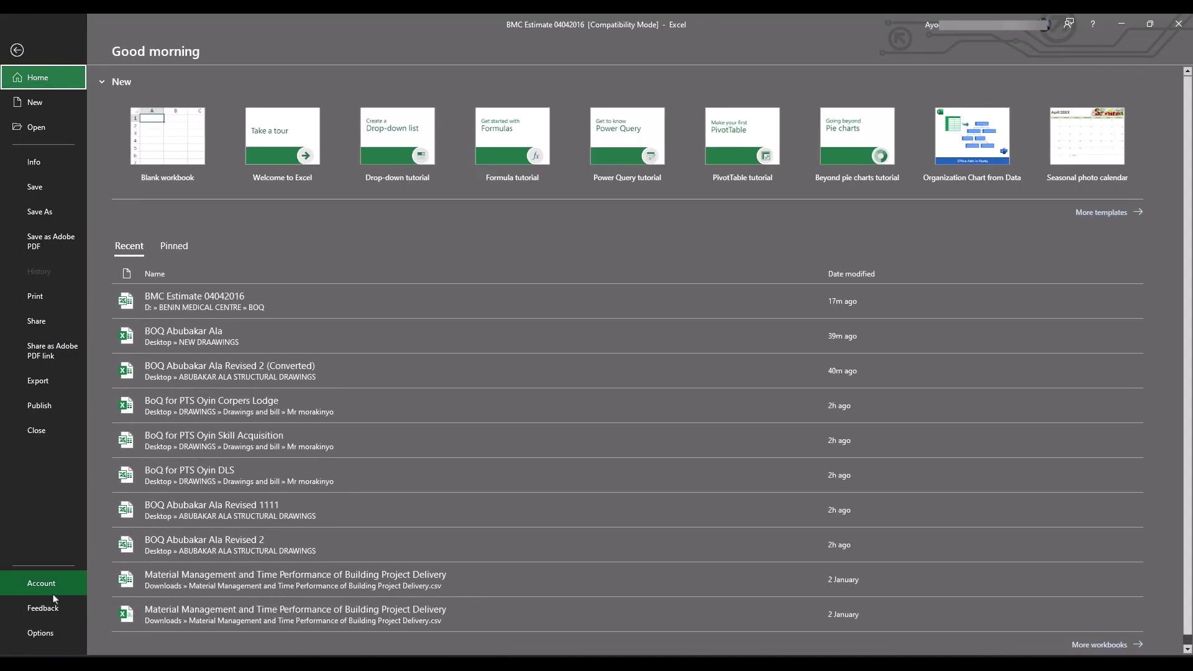
{"action": "left_click", "coordinate": [24, 632]}
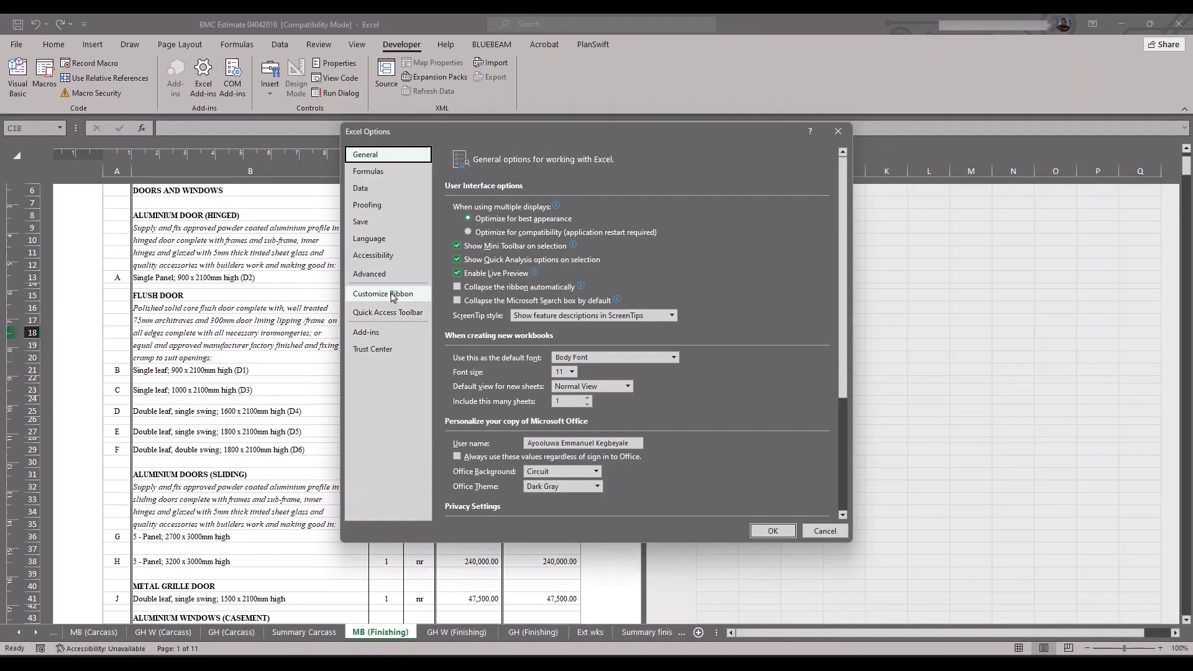
{"action": "left_click", "coordinate": [387, 295]}
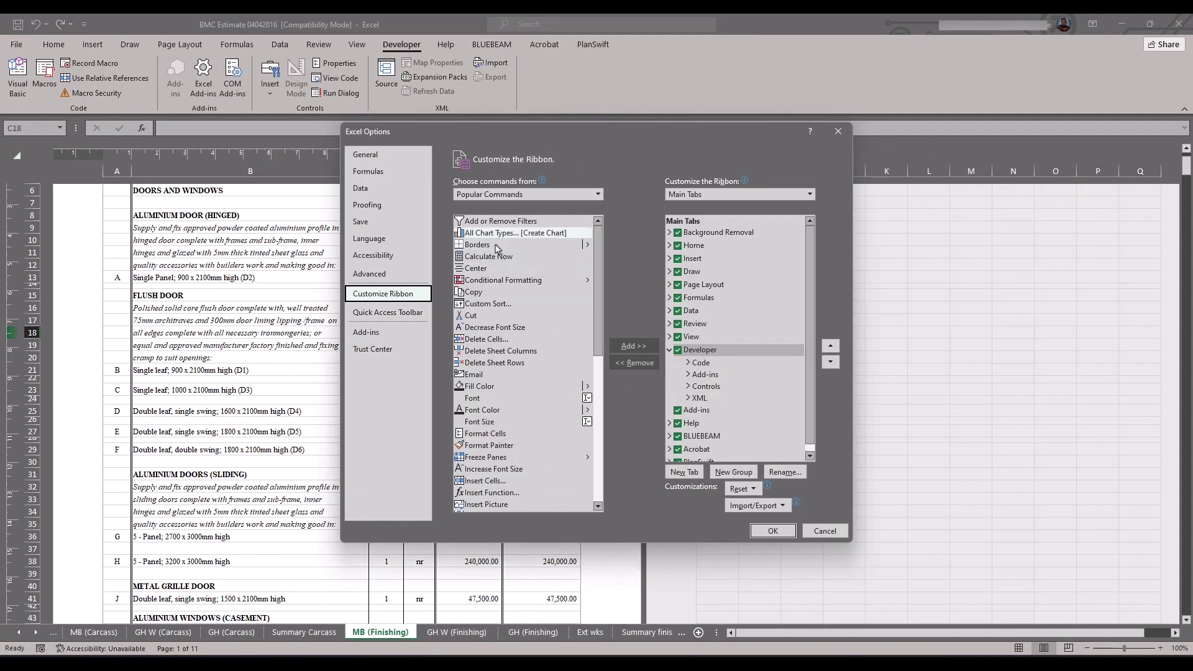
{"action": "left_click", "coordinate": [488, 422]}
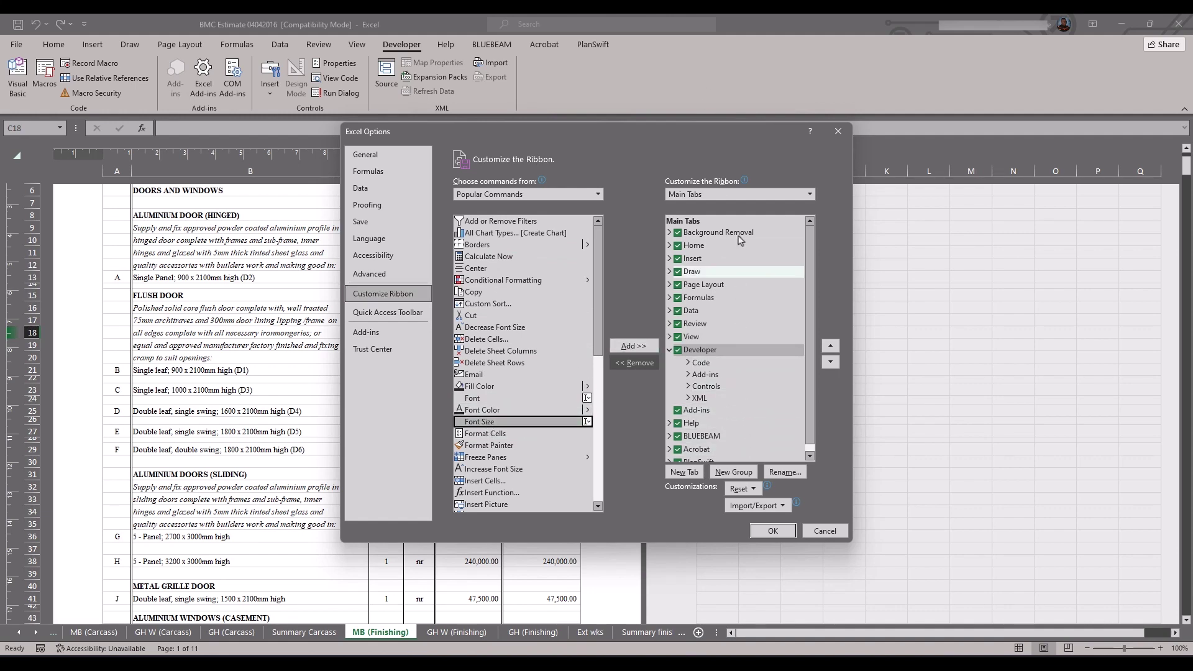
{"action": "left_click", "coordinate": [780, 533]}
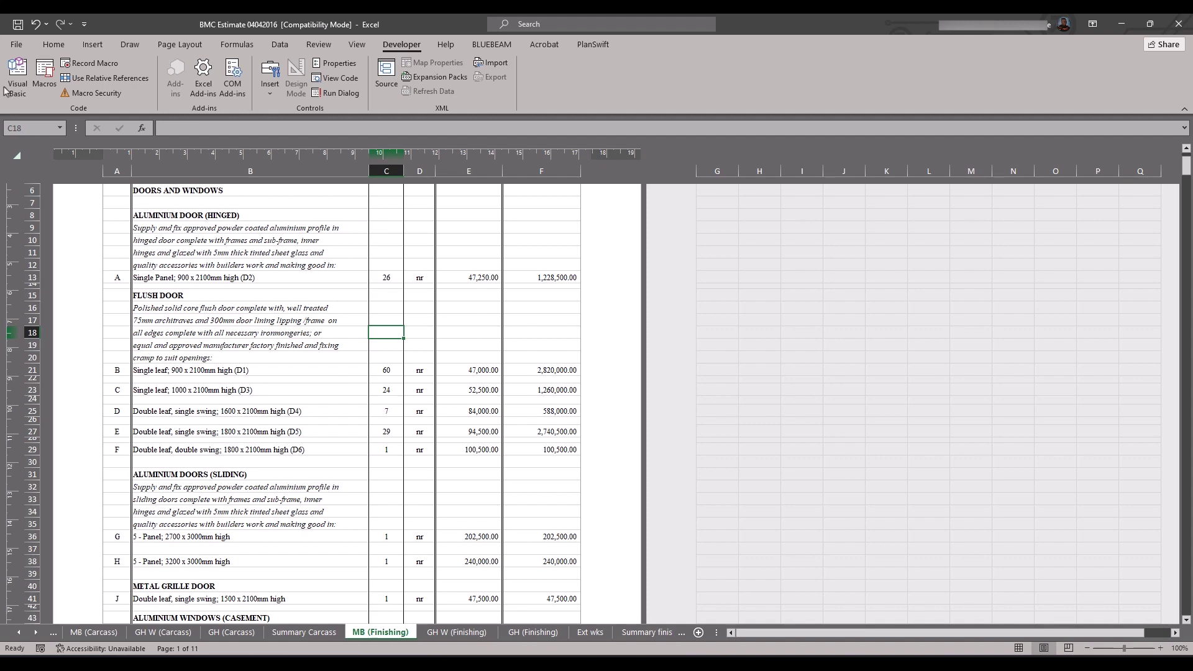
Step: In Excel Options > Add-ins, manage Disabled Items, find none listed, and close the list
{"action": "left_click", "coordinate": [22, 48]}
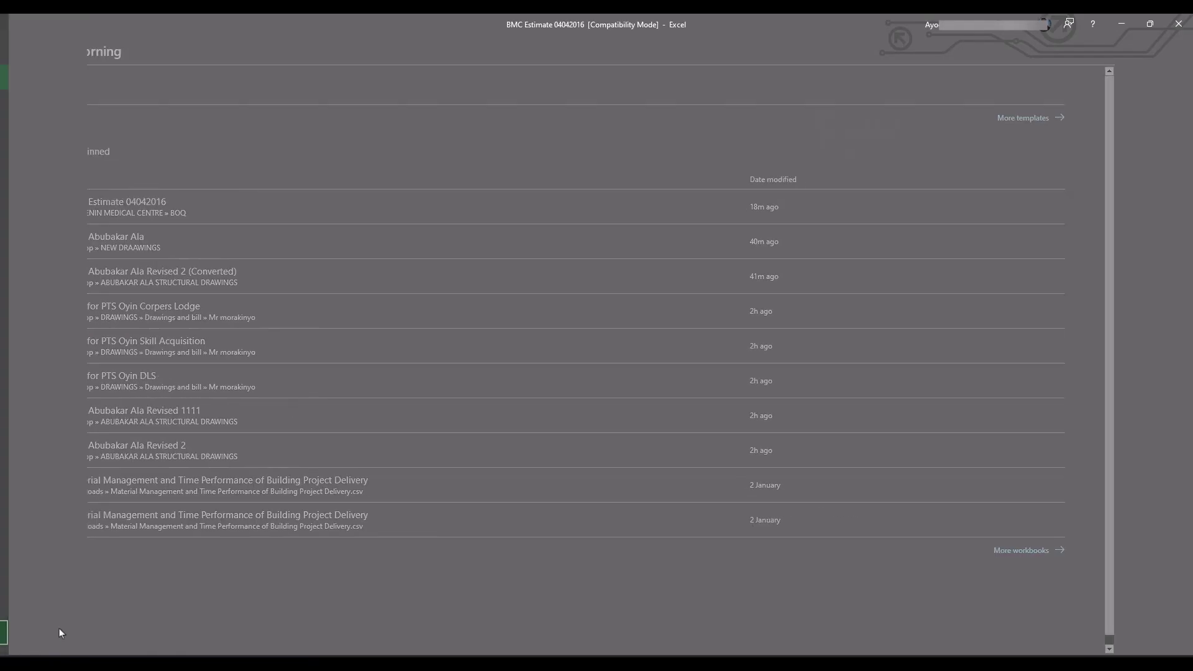
{"action": "left_click", "coordinate": [59, 628]}
{"action": "left_click", "coordinate": [366, 336]}
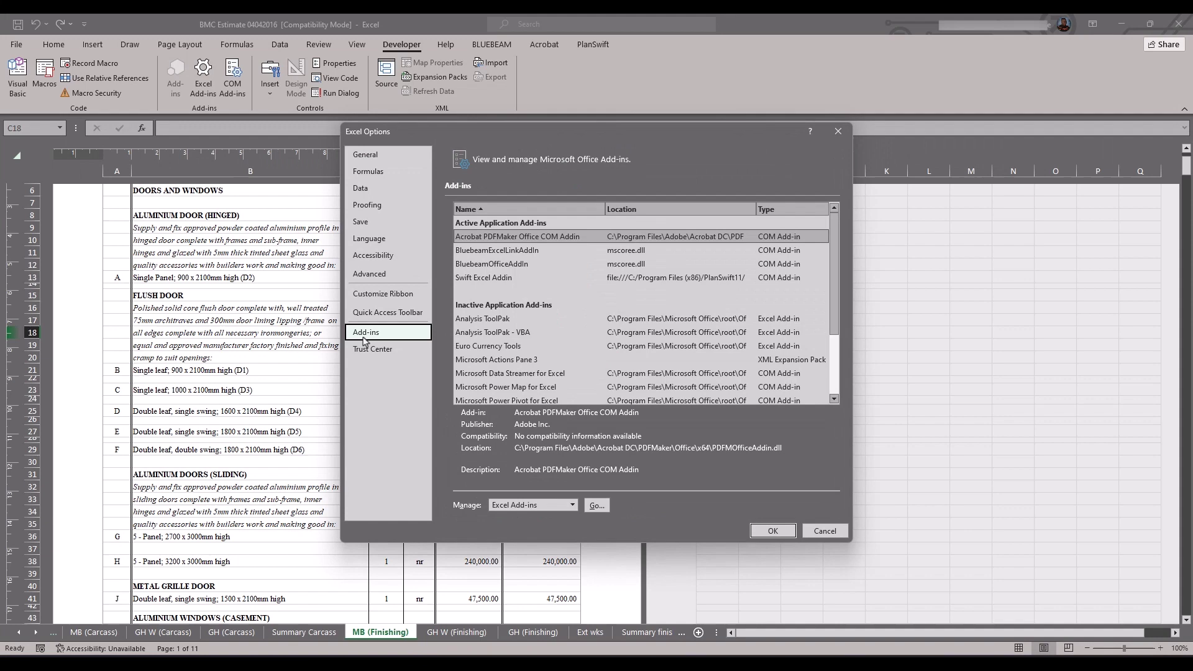
{"action": "left_click", "coordinate": [573, 505]}
{"action": "left_click", "coordinate": [538, 572]}
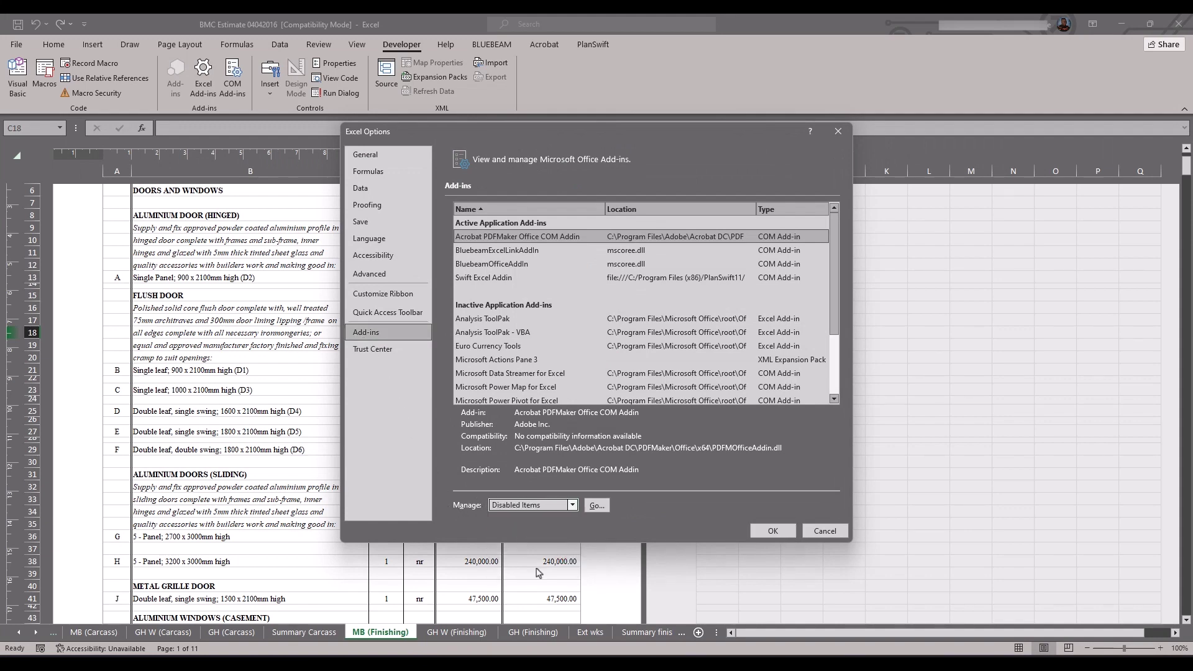
{"action": "left_click", "coordinate": [597, 506]}
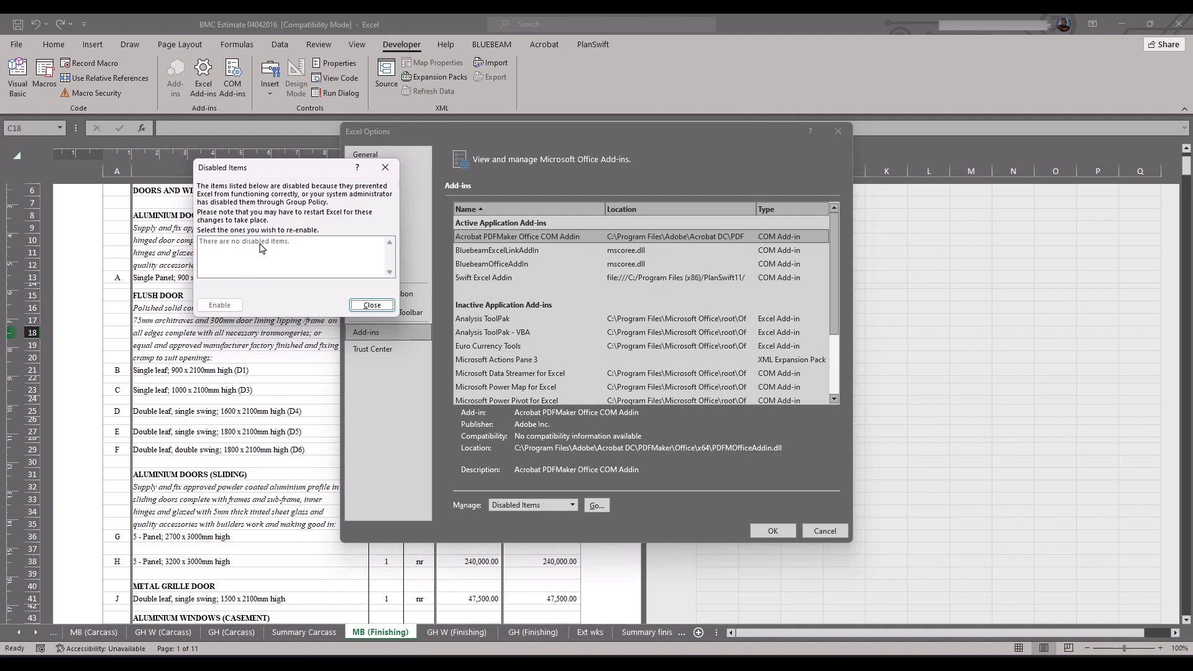
{"action": "left_click", "coordinate": [352, 305]}
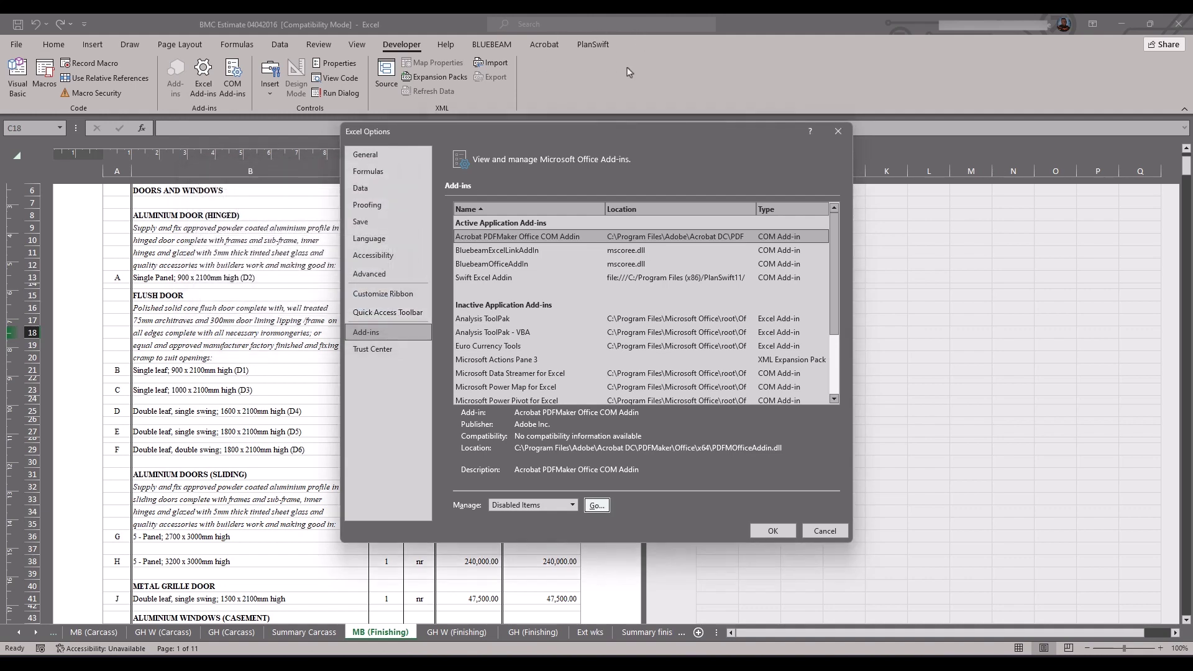
Step: Close Options, connect to PlanSwift, and save the converted workbook as BMC Estimate 04042016 (Converted)
{"action": "key", "text": "Escape"}
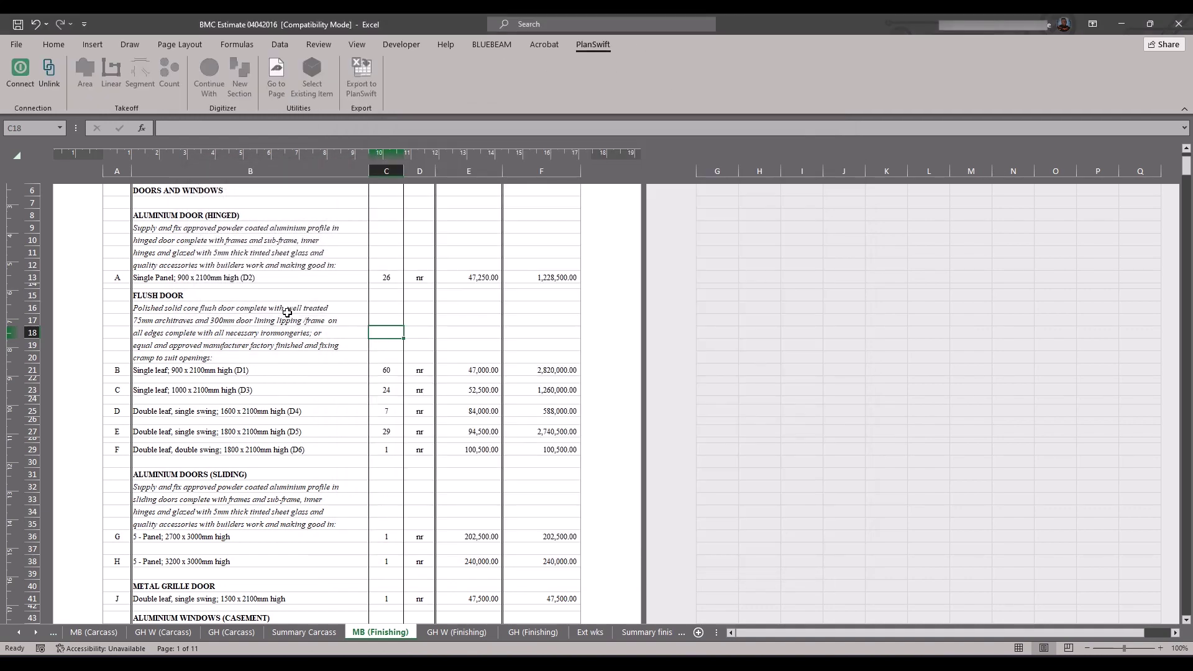
{"action": "left_click", "coordinate": [20, 82]}
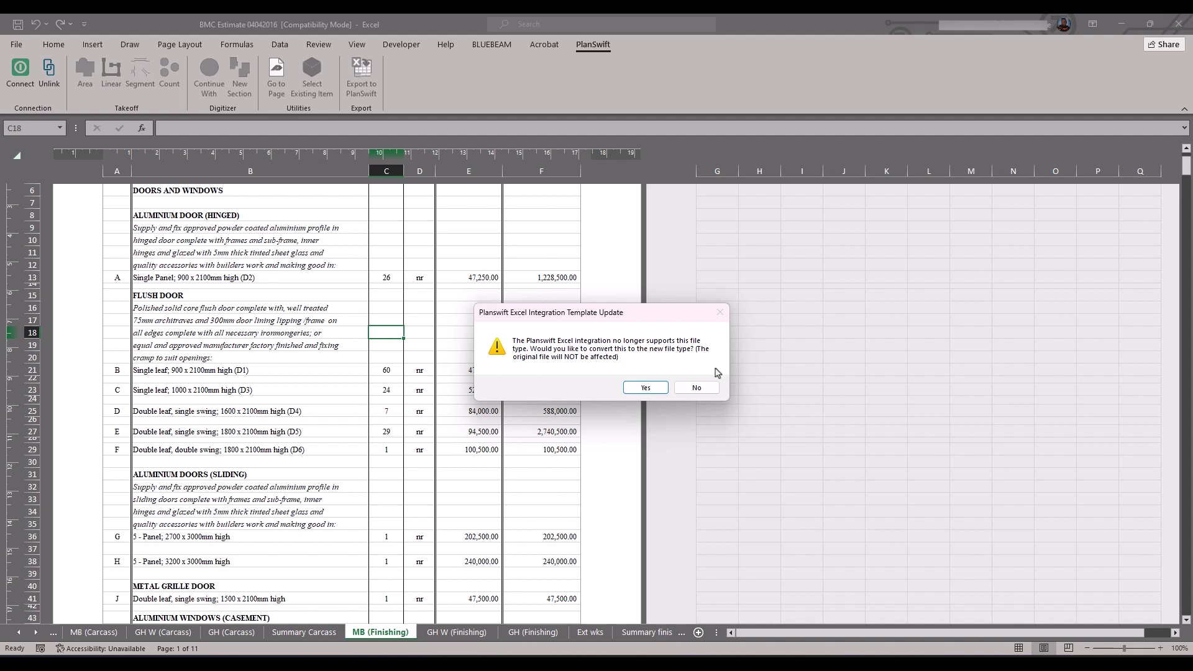
{"action": "left_click", "coordinate": [645, 389]}
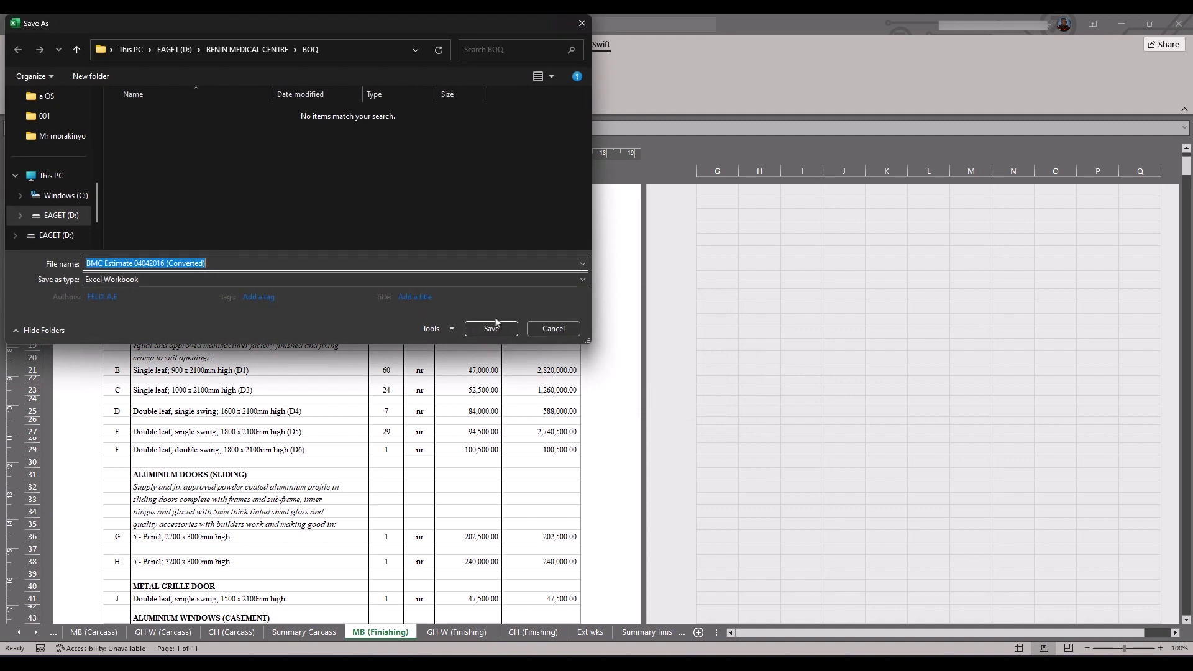
{"action": "left_click", "coordinate": [494, 327]}
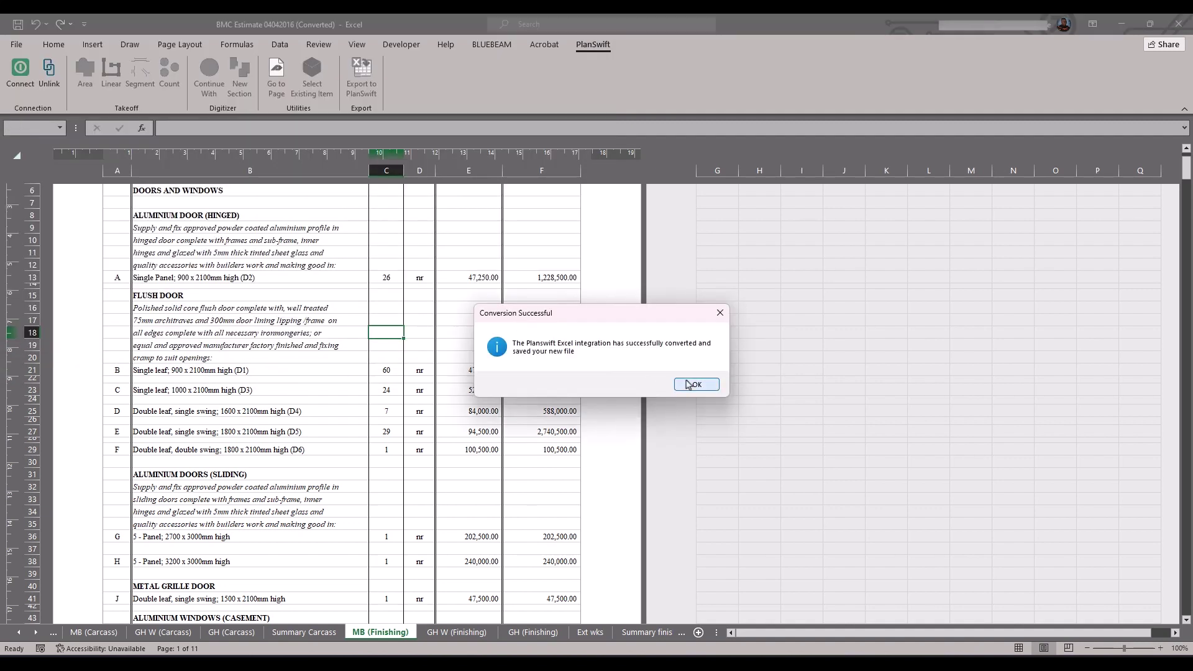
{"action": "left_click", "coordinate": [693, 384]}
Step: Connect to PlanSwift, delete the 5-Panel sliding door quantity in C36, and choose Count Takeoff
{"action": "left_click", "coordinate": [31, 73]}
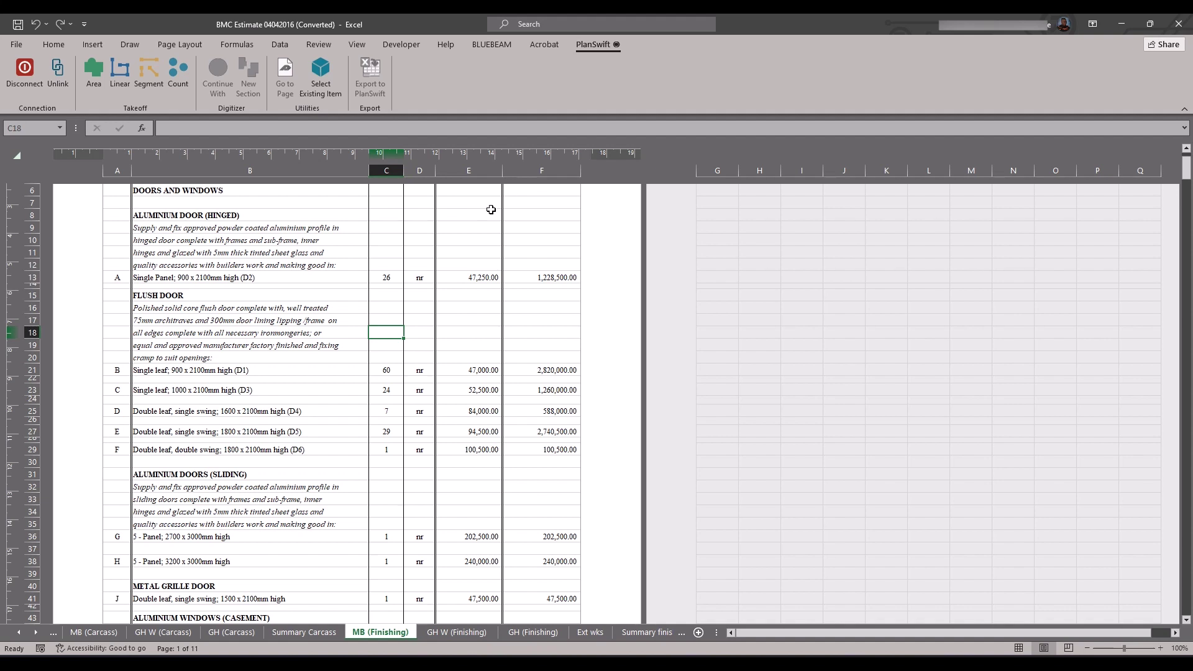
{"action": "scroll", "coordinate": [426, 339], "scroll_direction": "down", "scroll_amount": 2}
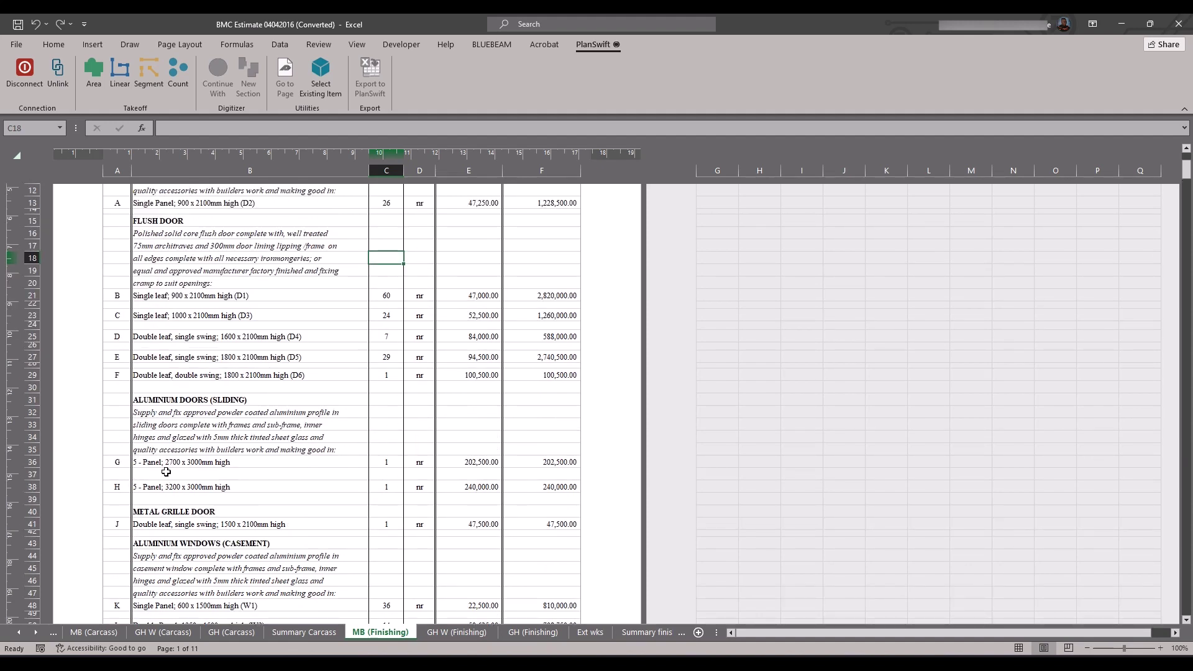
{"action": "left_click", "coordinate": [388, 464]}
{"action": "key", "text": "Delete"}
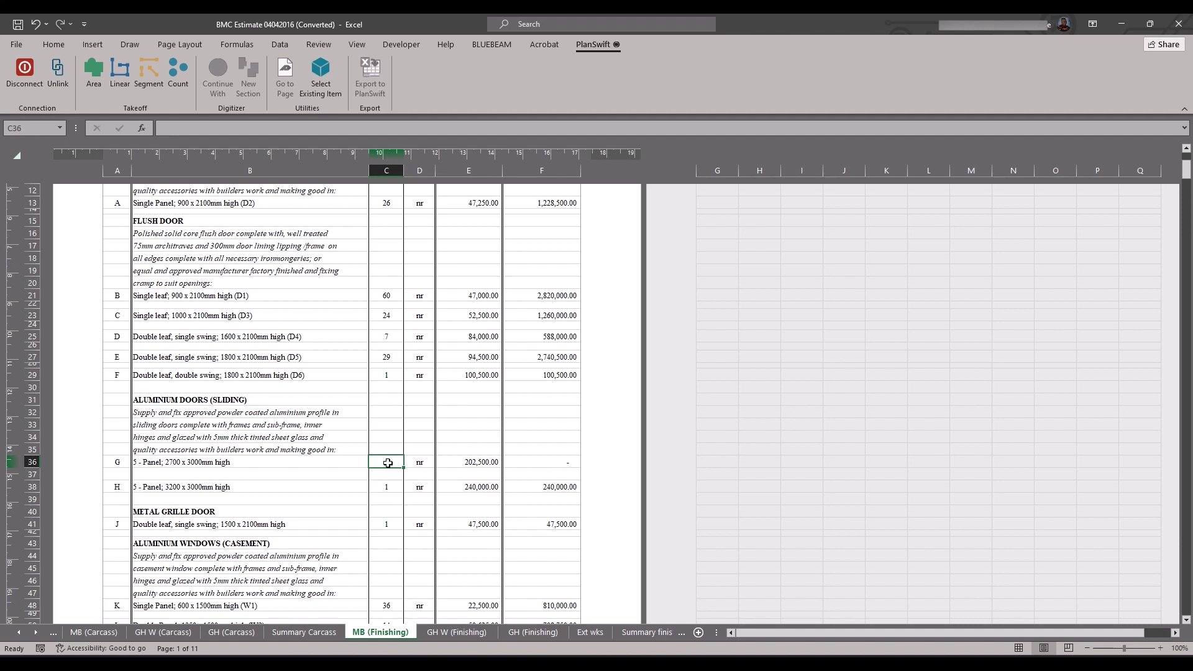
{"action": "right_click", "coordinate": [388, 463]}
{"action": "mouse_move", "coordinate": [463, 102]}
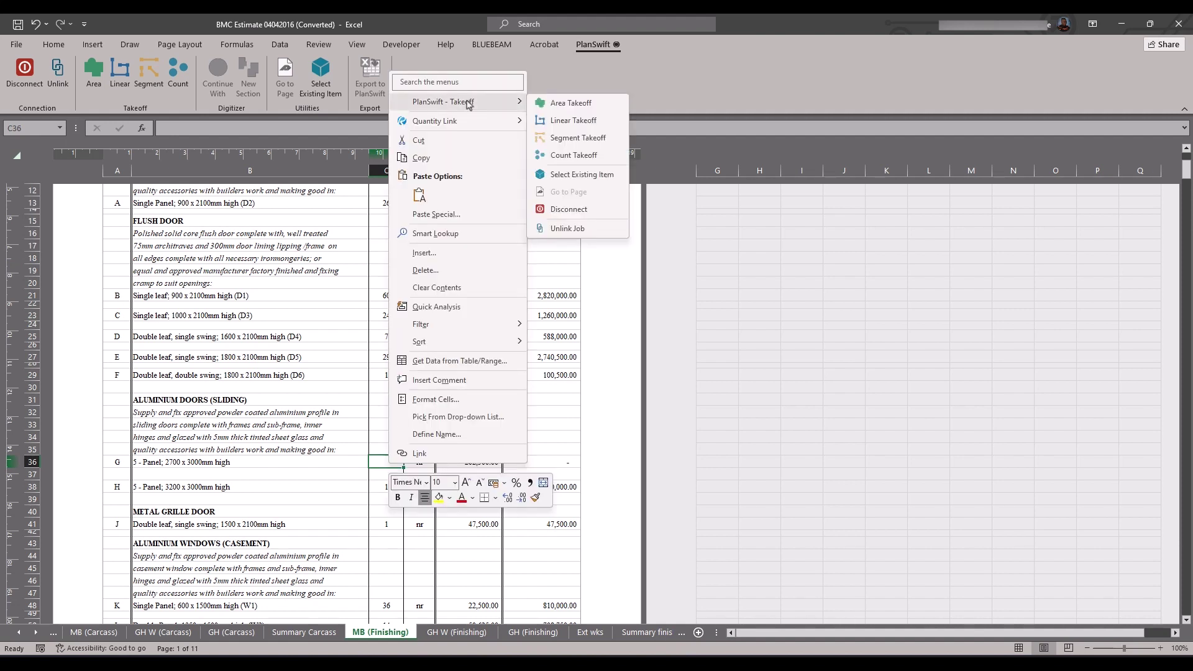
{"action": "left_click", "coordinate": [595, 156]}
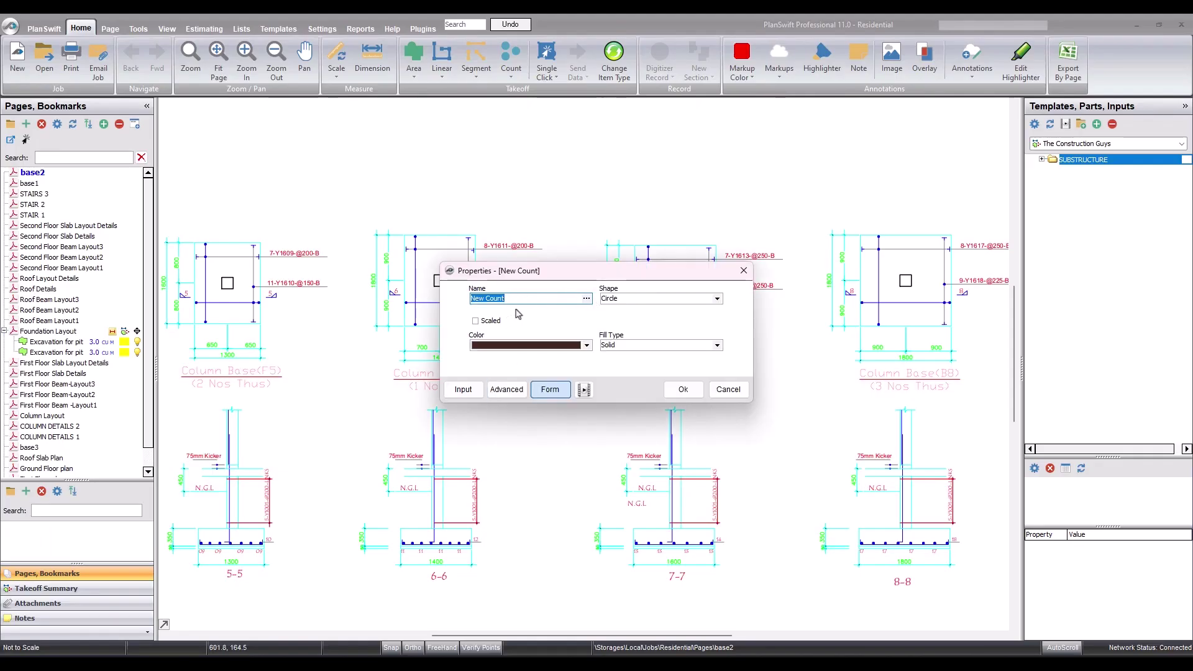
Step: Set the New Count marker shape to Plus and confirm the properties
{"action": "left_click", "coordinate": [628, 299]}
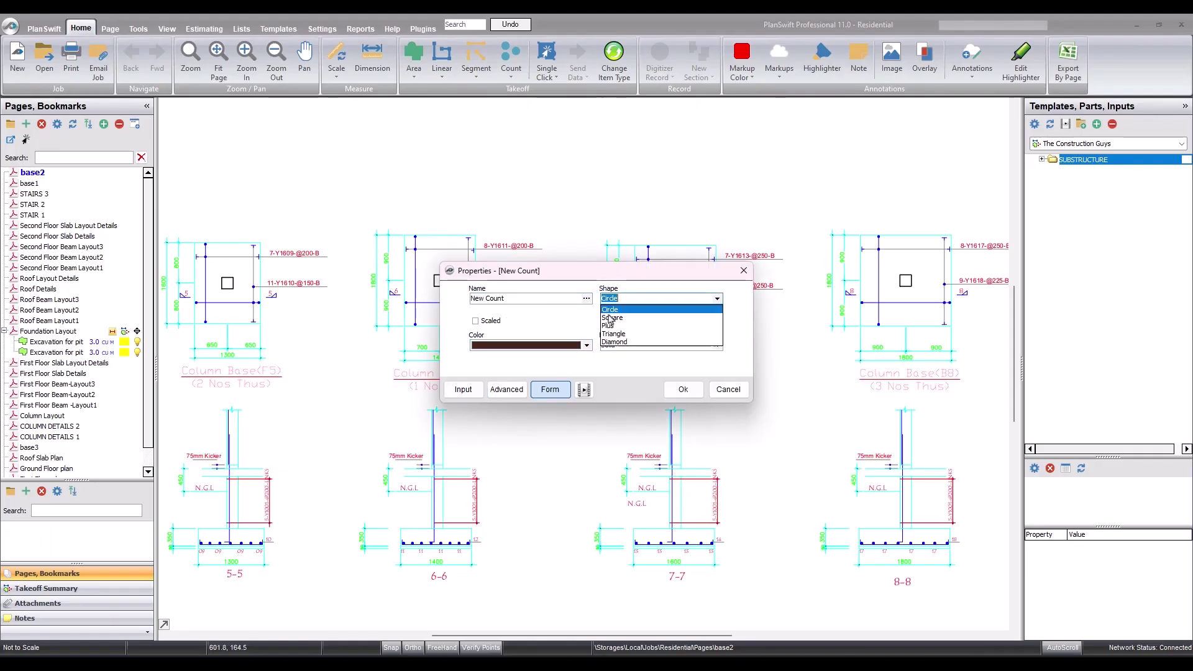
{"action": "left_click", "coordinate": [626, 327]}
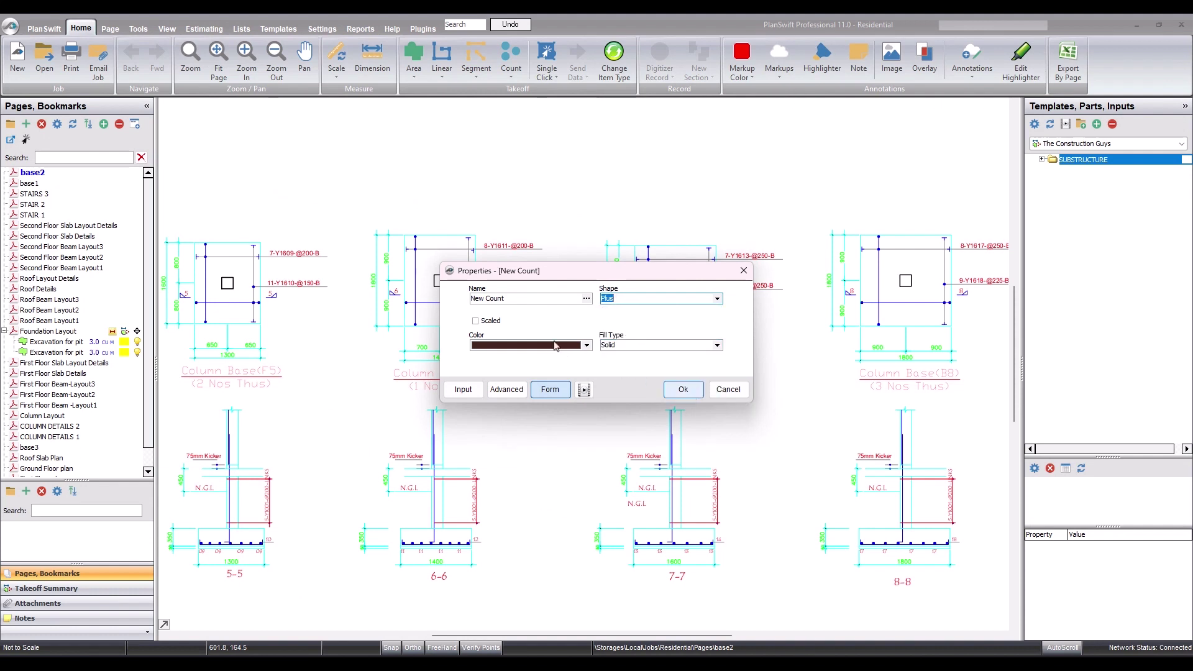
{"action": "key", "text": "Return"}
{"action": "left_click", "coordinate": [520, 327]}
Step: Mark the items on the column base plan, stop counting, and return to Excel with C36 reading 4
{"action": "left_click", "coordinate": [540, 375]}
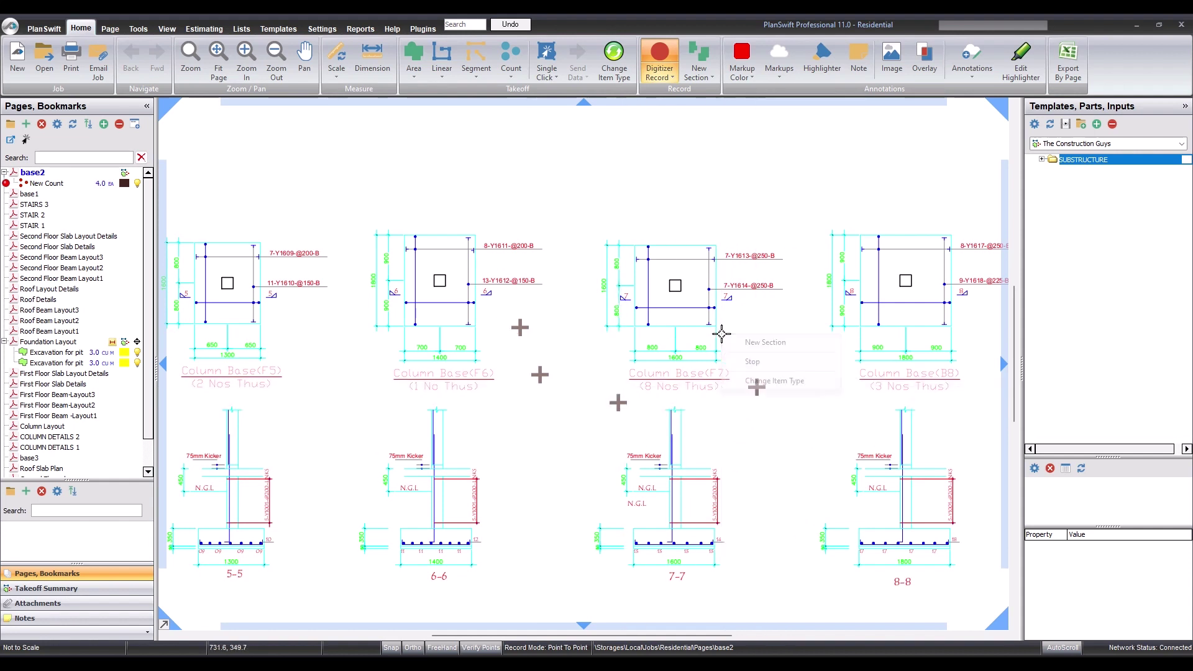
{"action": "left_click", "coordinate": [749, 362]}
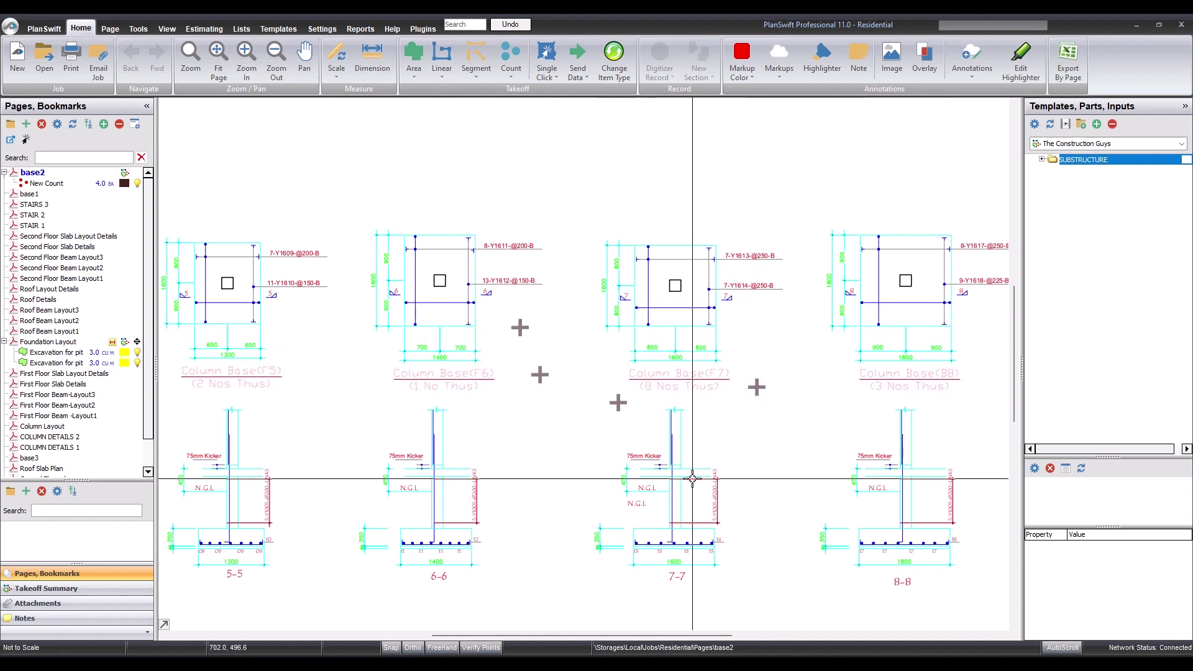
{"action": "left_click", "coordinate": [882, 612]}
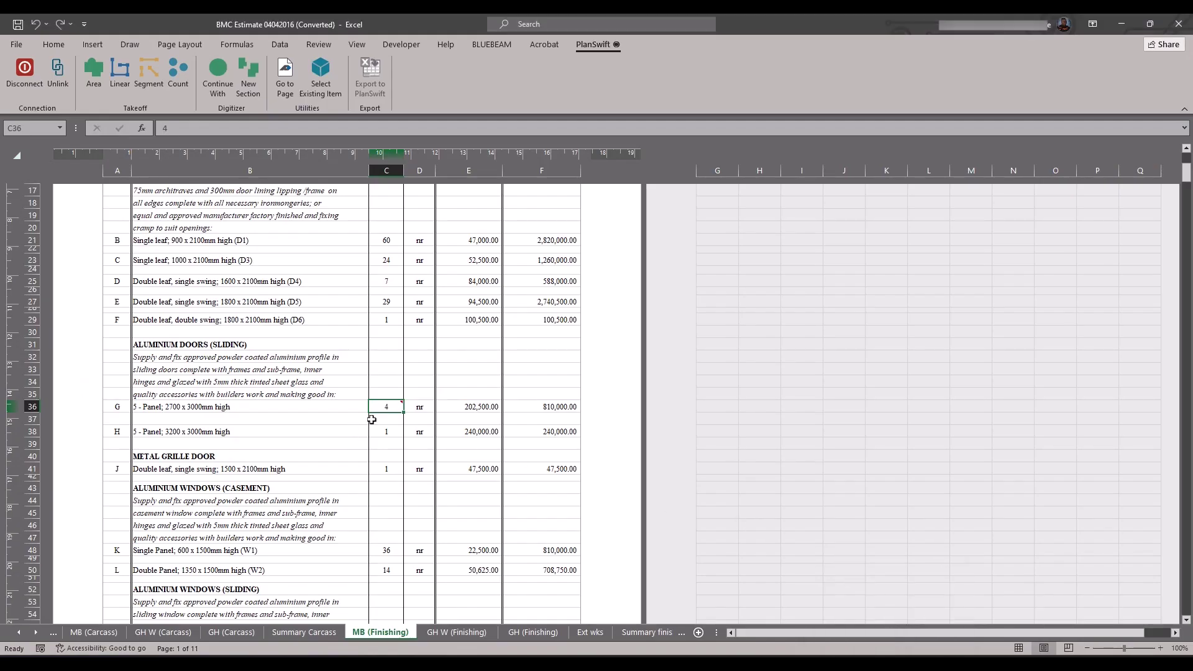